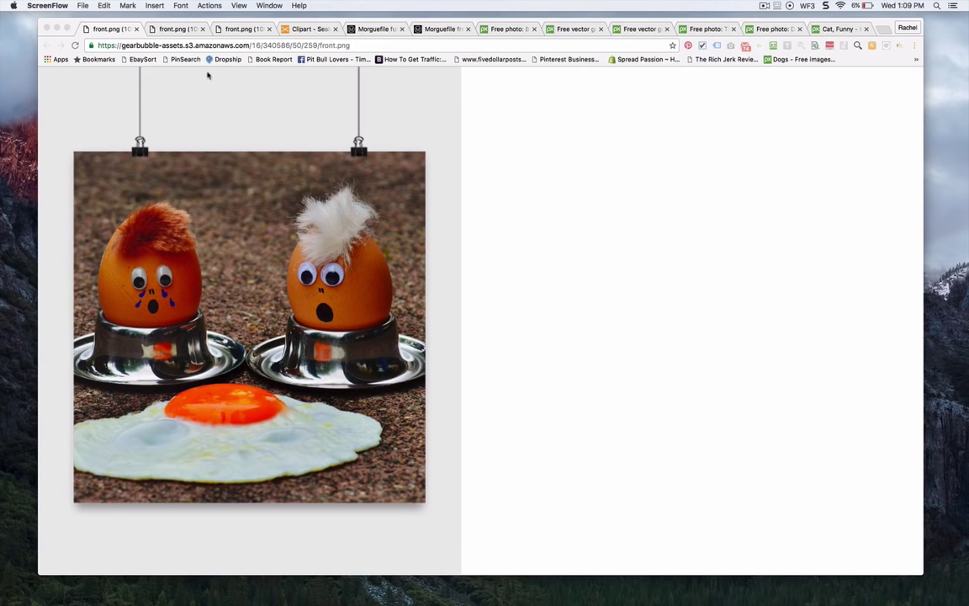
Flip through the frog poster, White House poster and clipart seals tabs.
{"action": "left_click", "coordinate": [161, 31]}
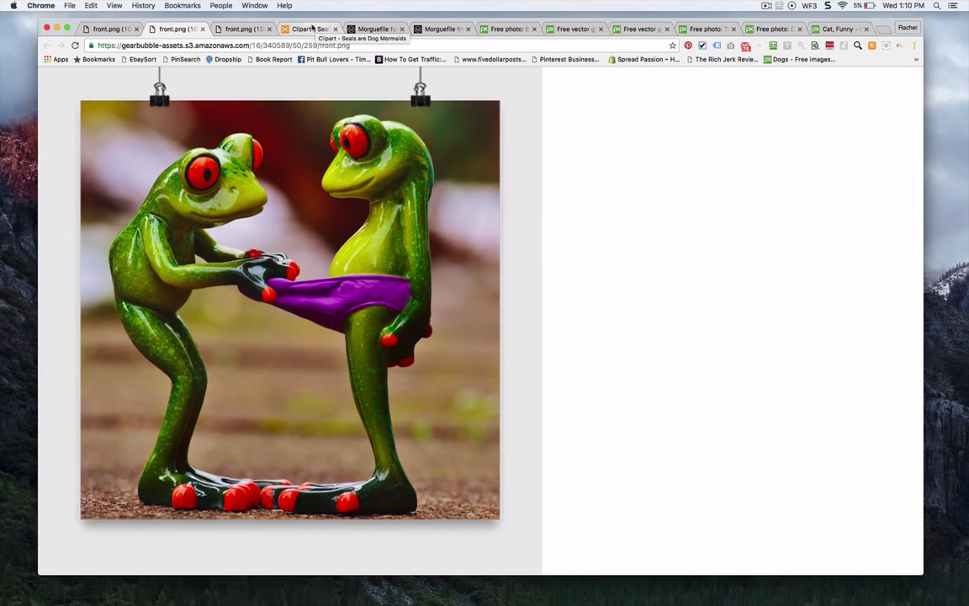
{"action": "left_click", "coordinate": [239, 28]}
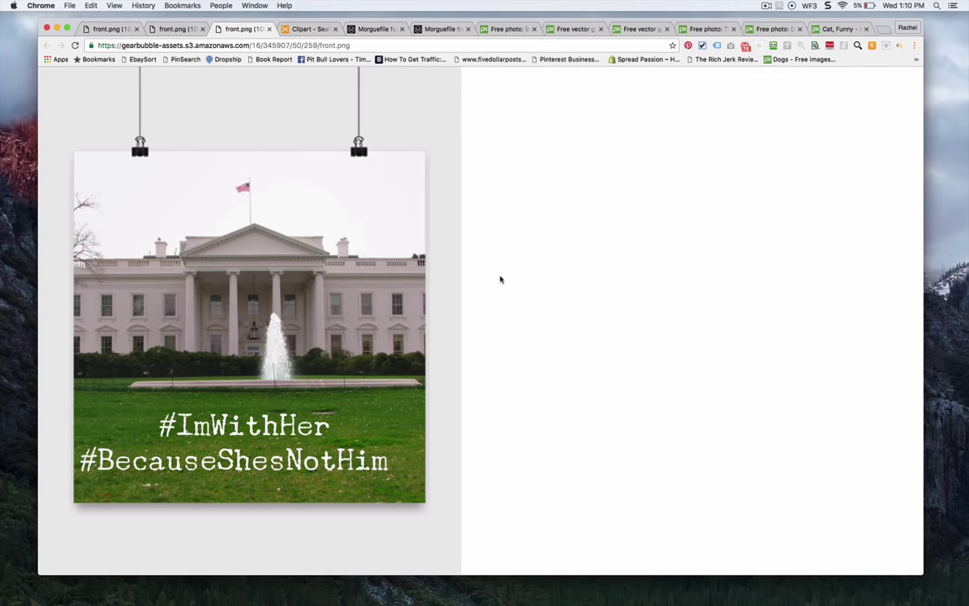
{"action": "left_click", "coordinate": [310, 30]}
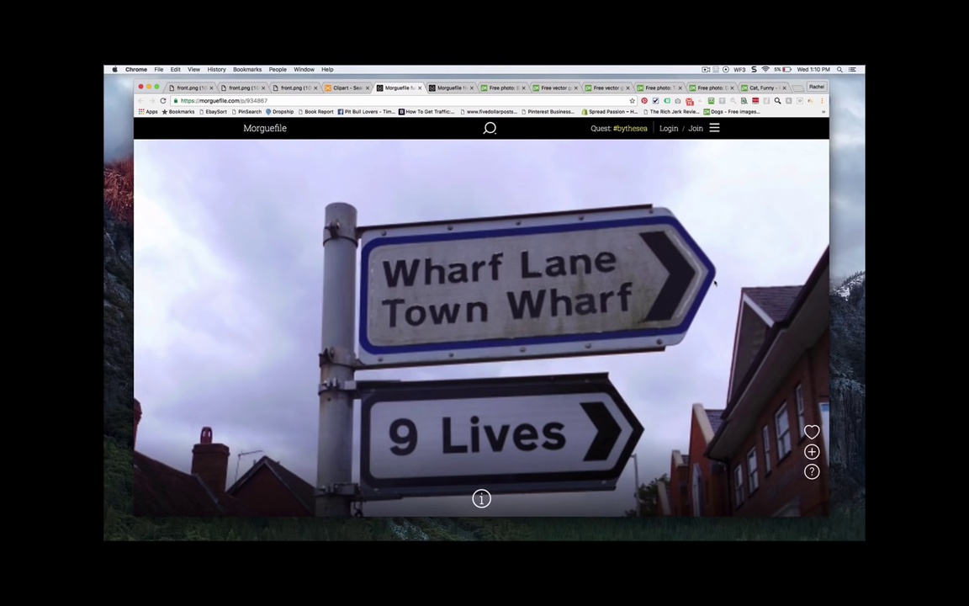
Close the Morguefile bridge preview, remove the bristol tag, and switch to the Pixabay collie photo.
{"action": "left_click", "coordinate": [438, 87]}
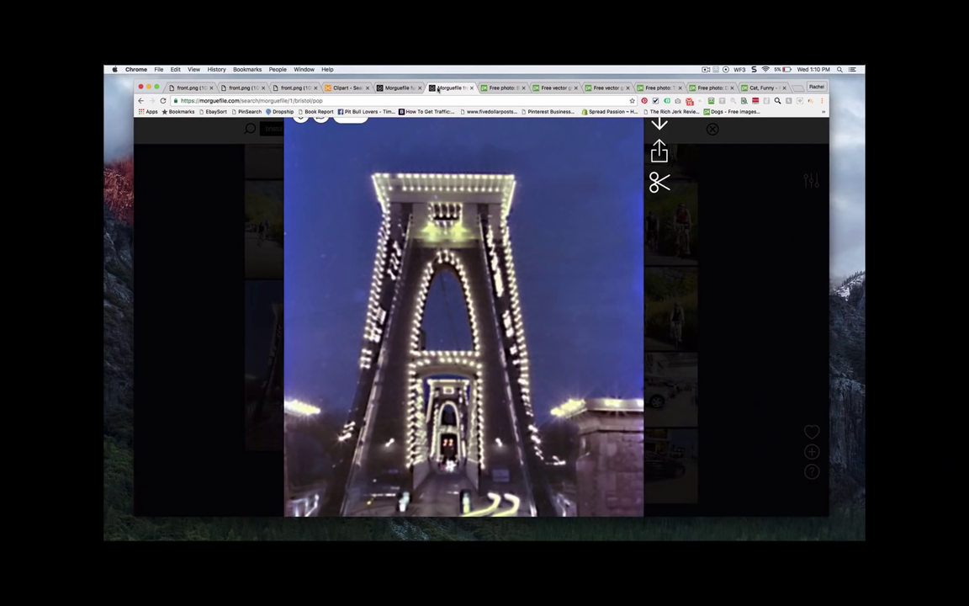
{"action": "scroll", "coordinate": [411, 243], "scroll_direction": "down", "scroll_amount": 5}
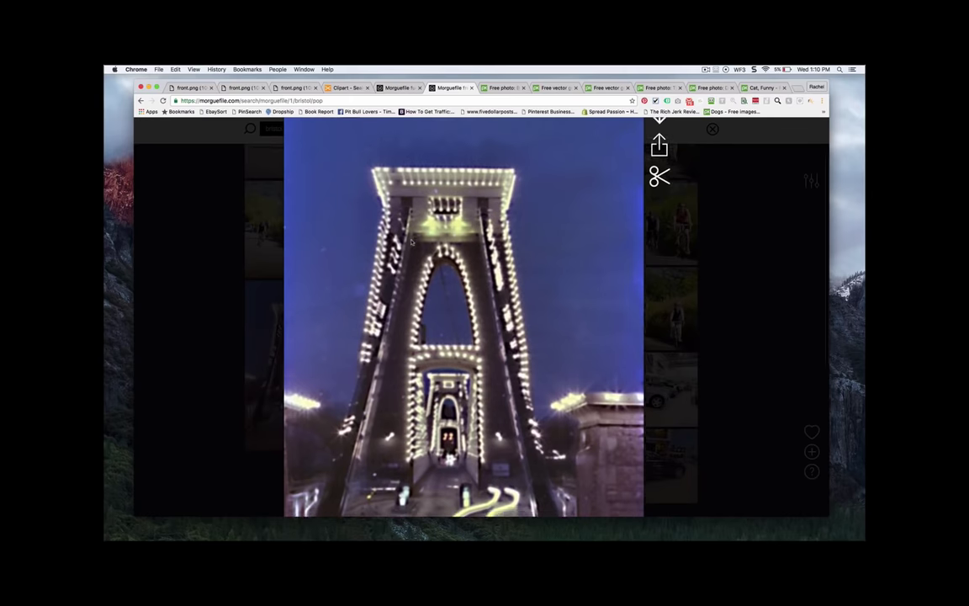
{"action": "scroll", "coordinate": [463, 295], "scroll_direction": "up", "scroll_amount": 5}
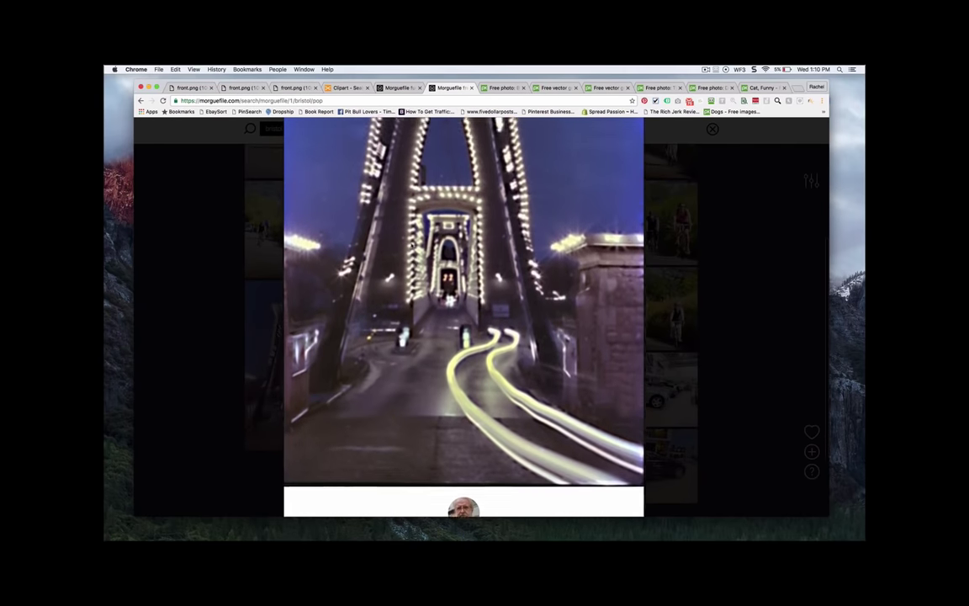
{"action": "left_click", "coordinate": [762, 250]}
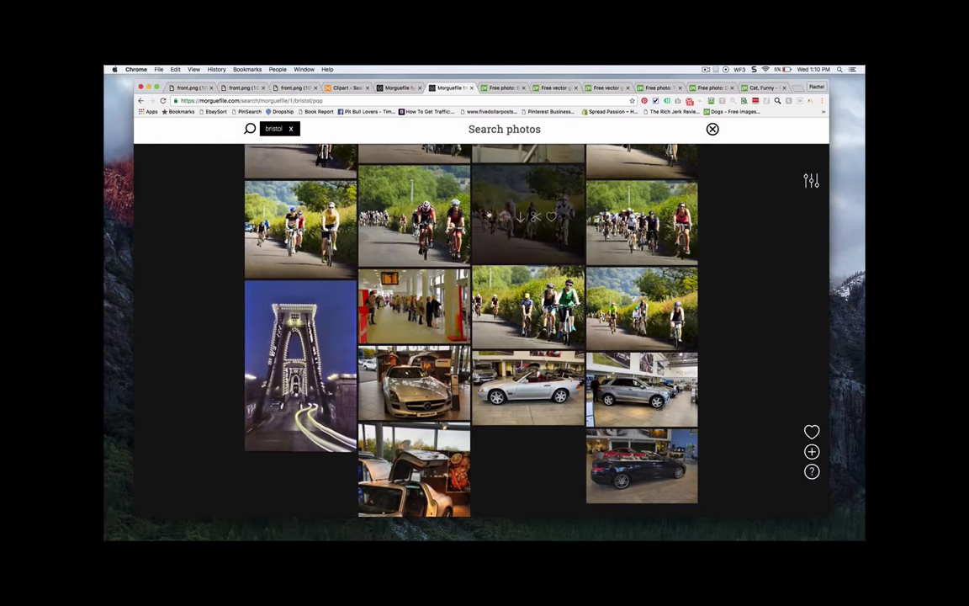
{"action": "scroll", "coordinate": [420, 252], "scroll_direction": "up", "scroll_amount": 5}
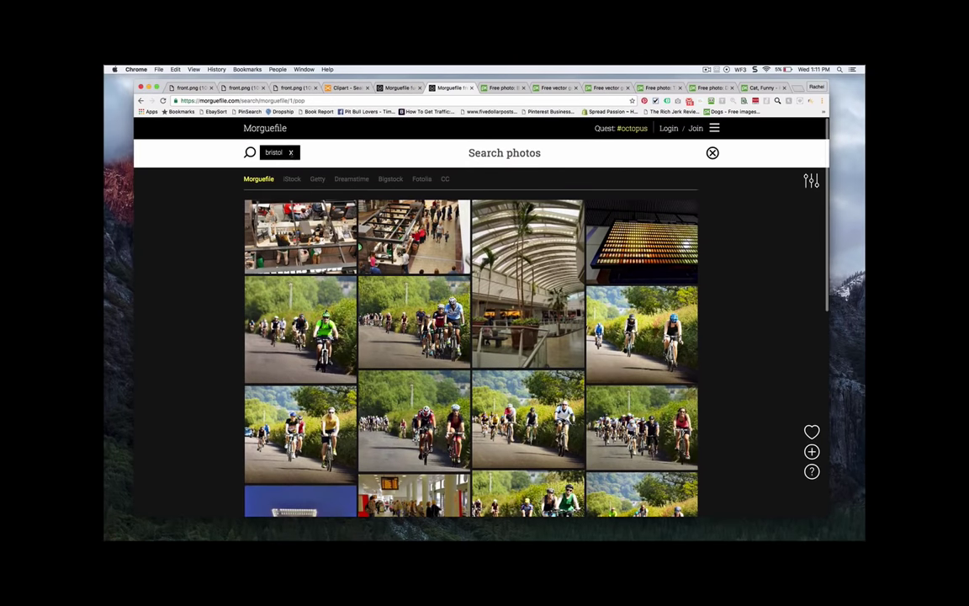
{"action": "left_click", "coordinate": [290, 152]}
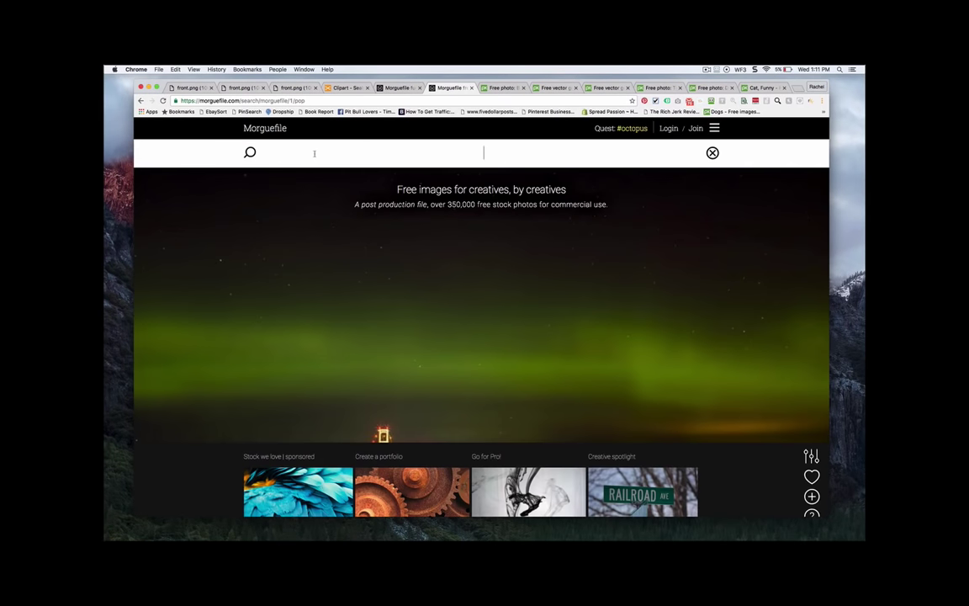
{"action": "left_click", "coordinate": [499, 87]}
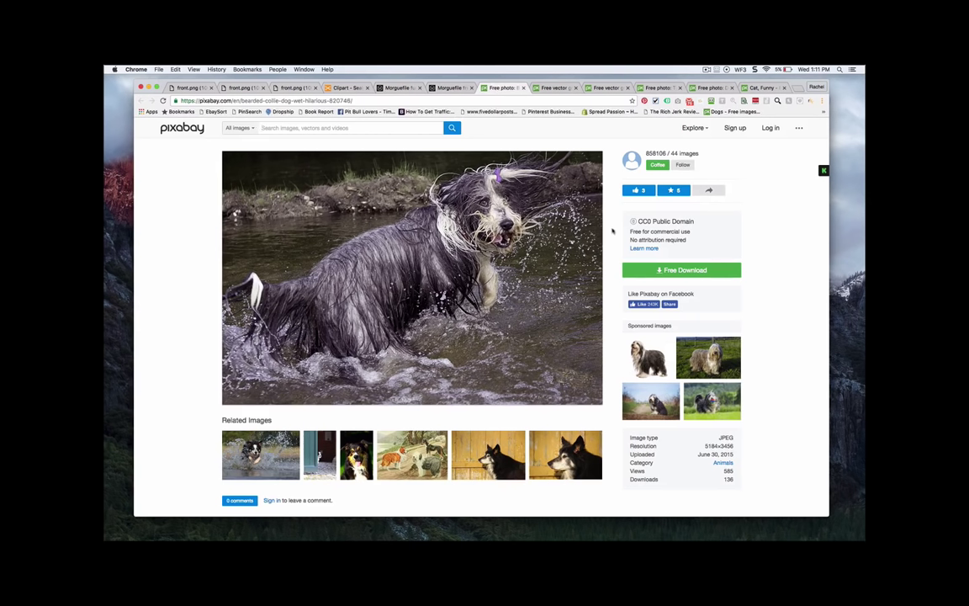
Browse the I'm With Her vector, snail vector and tire swing dog pages, ending on the sleeping bulldog.
{"action": "mouse_move", "coordinate": [545, 206]}
{"action": "left_click", "coordinate": [554, 88]}
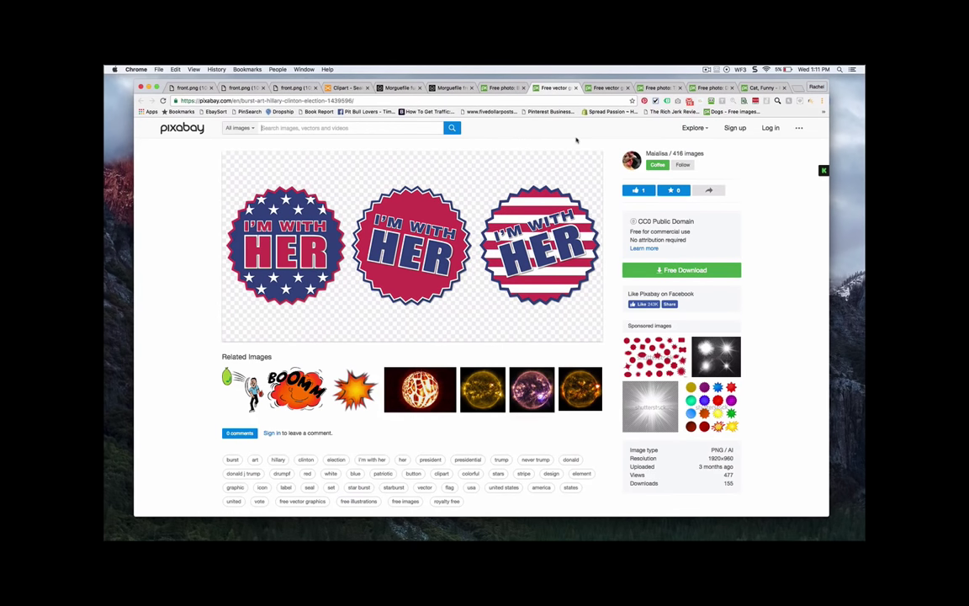
{"action": "left_click", "coordinate": [607, 87]}
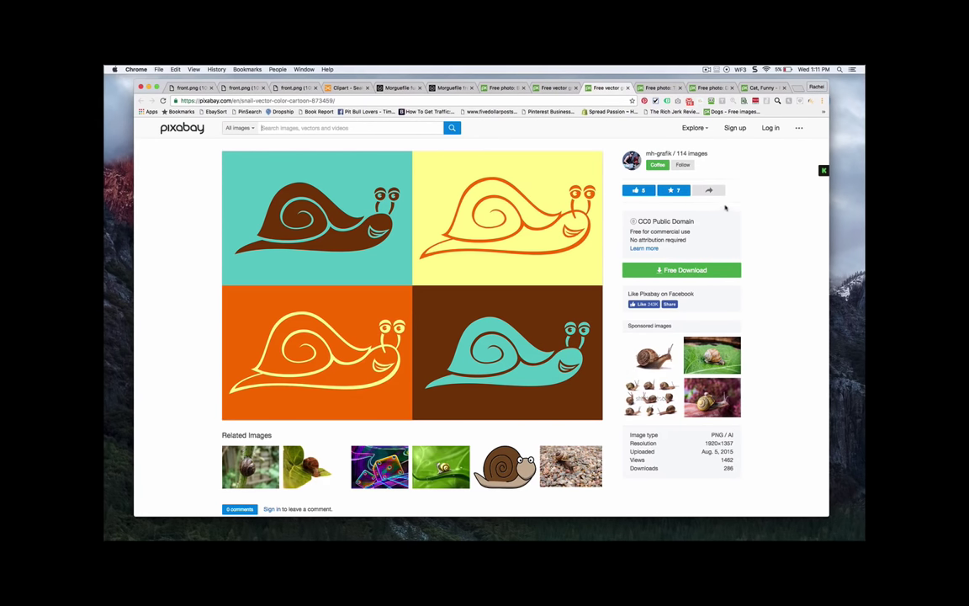
{"action": "left_click", "coordinate": [657, 88]}
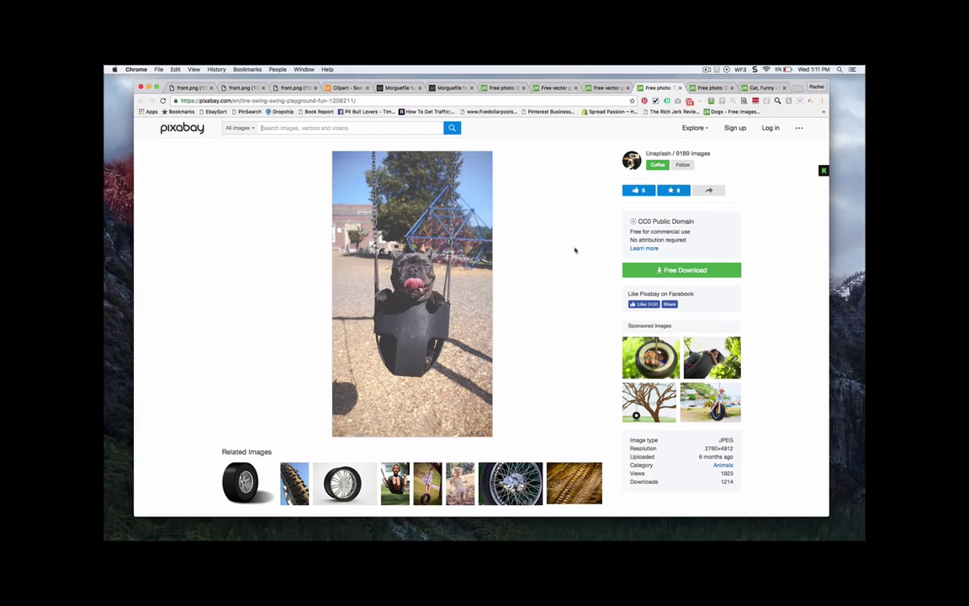
{"action": "left_click", "coordinate": [705, 88]}
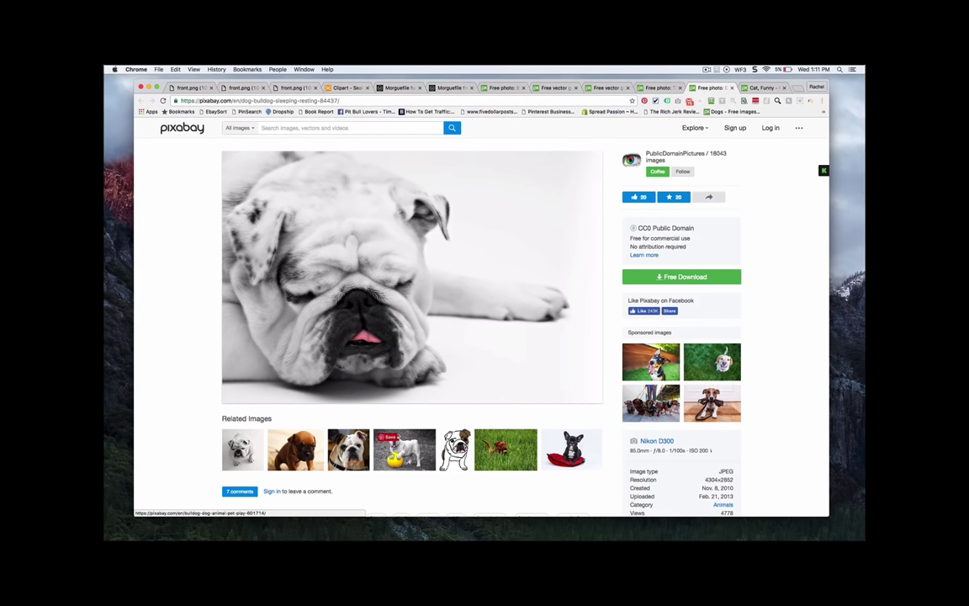
{"action": "mouse_move", "coordinate": [404, 450]}
{"action": "mouse_move", "coordinate": [243, 457]}
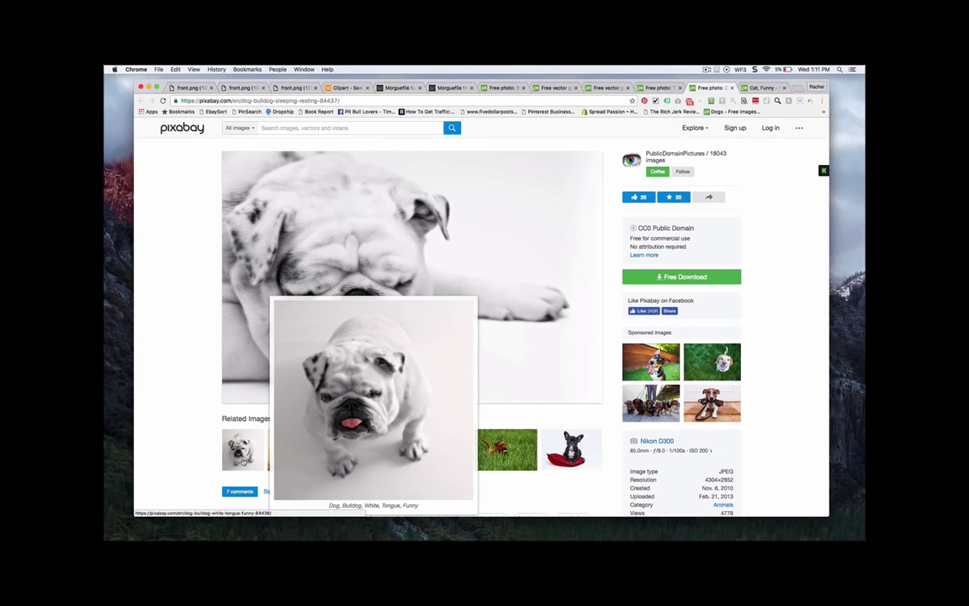
{"action": "mouse_move", "coordinate": [568, 450]}
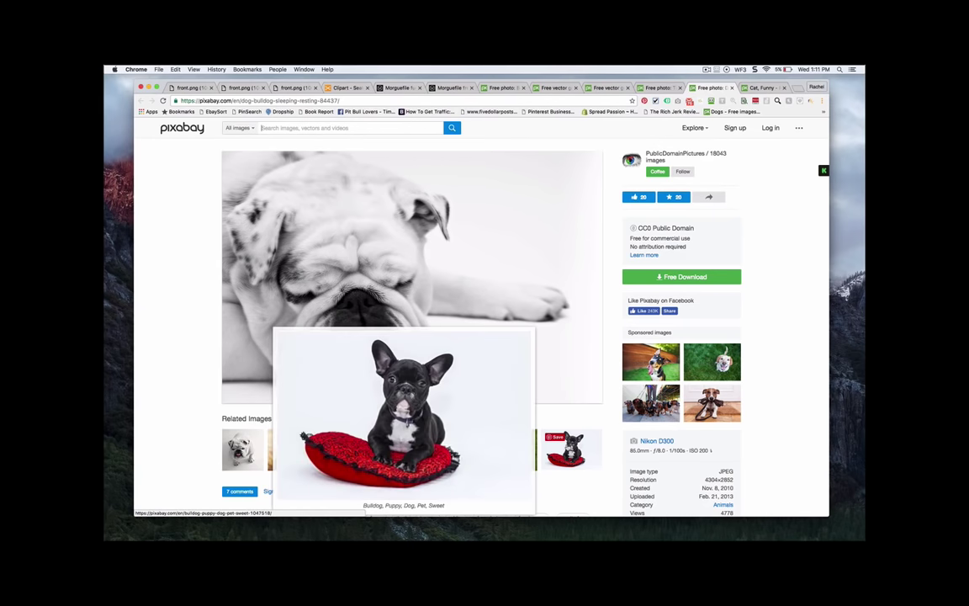
Scroll through Pixabay's 334 'cat funny' image results and back to the top.
{"action": "left_click", "coordinate": [756, 89]}
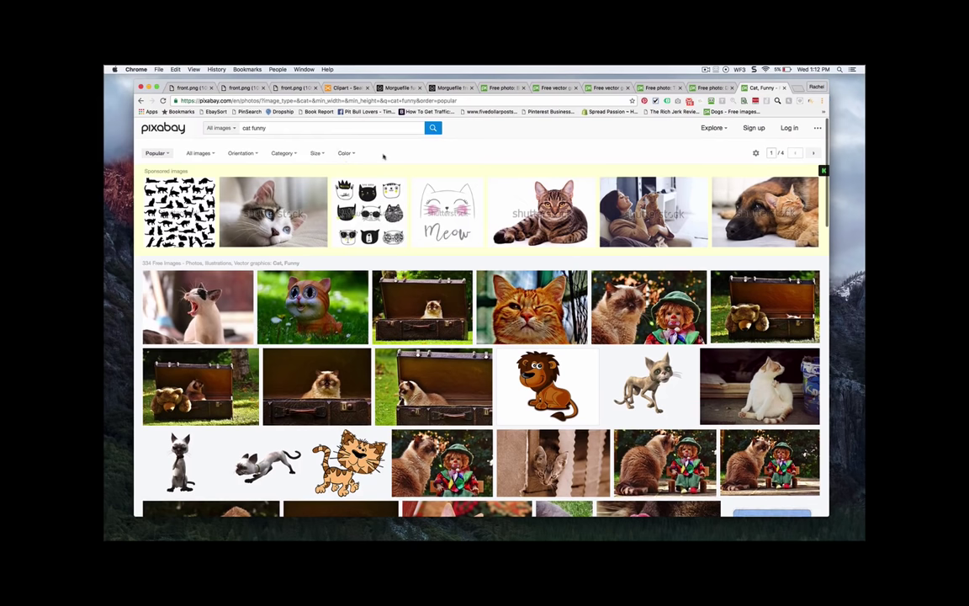
{"action": "scroll", "coordinate": [337, 252], "scroll_direction": "down", "scroll_amount": 3}
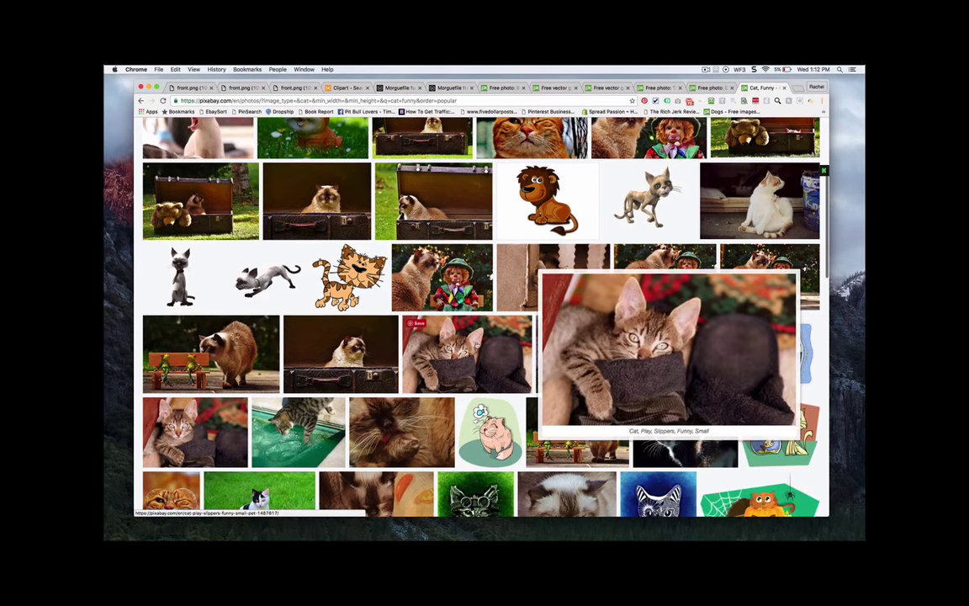
{"action": "scroll", "coordinate": [500, 276], "scroll_direction": "down", "scroll_amount": 3}
{"action": "mouse_move", "coordinate": [500, 276]}
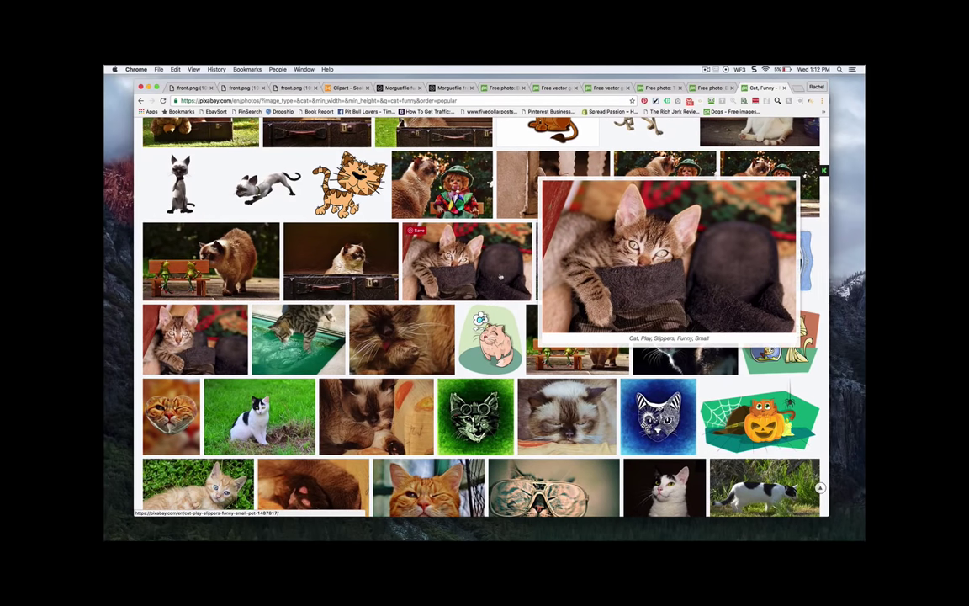
{"action": "mouse_move", "coordinate": [173, 417]}
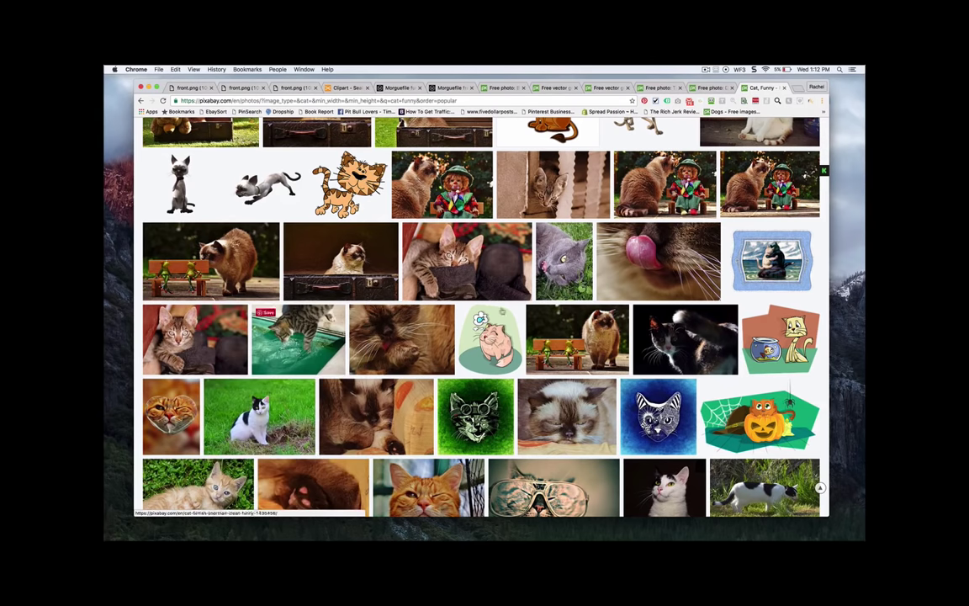
{"action": "scroll", "coordinate": [454, 294], "scroll_direction": "up", "scroll_amount": 5}
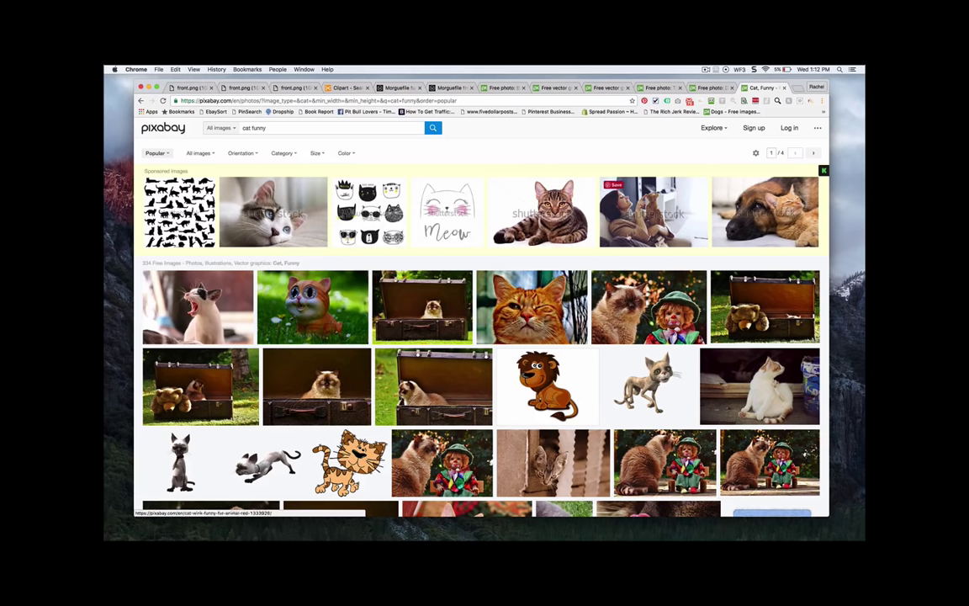
Save the wet bearded collie photo from Pixabay to Downloads.
{"action": "left_click", "coordinate": [503, 88]}
{"action": "right_click", "coordinate": [432, 229]}
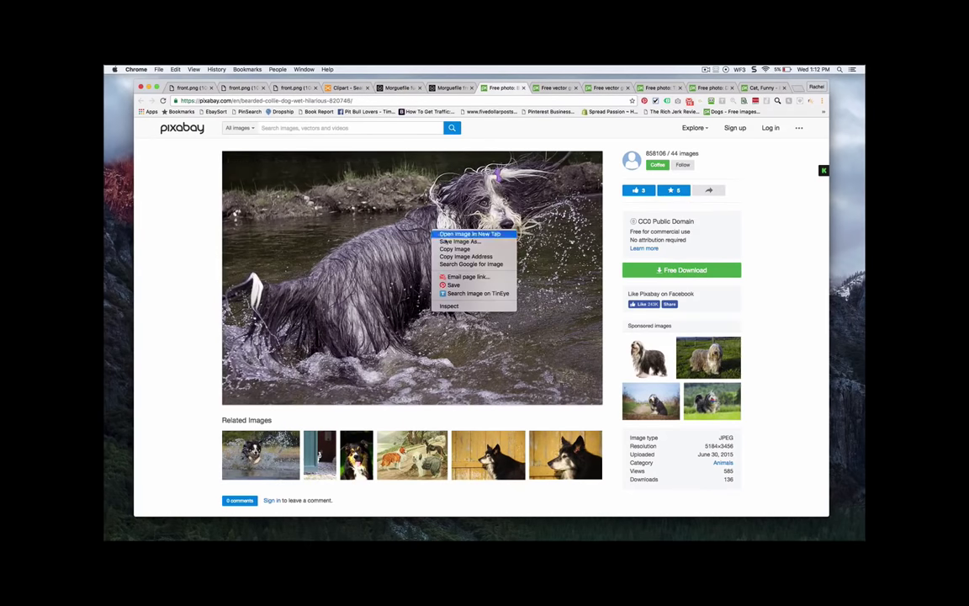
{"action": "left_click", "coordinate": [459, 241]}
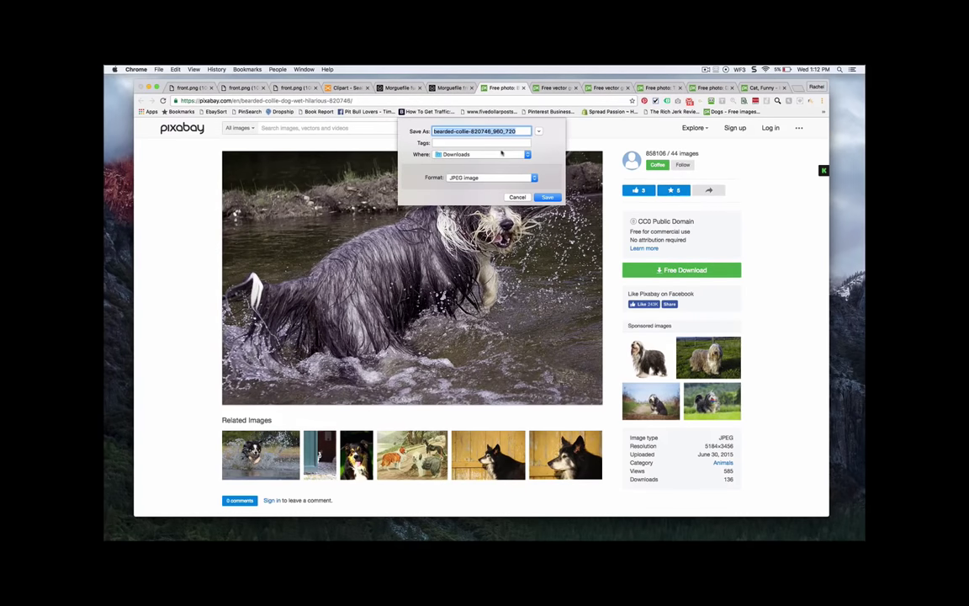
{"action": "key", "text": "Return"}
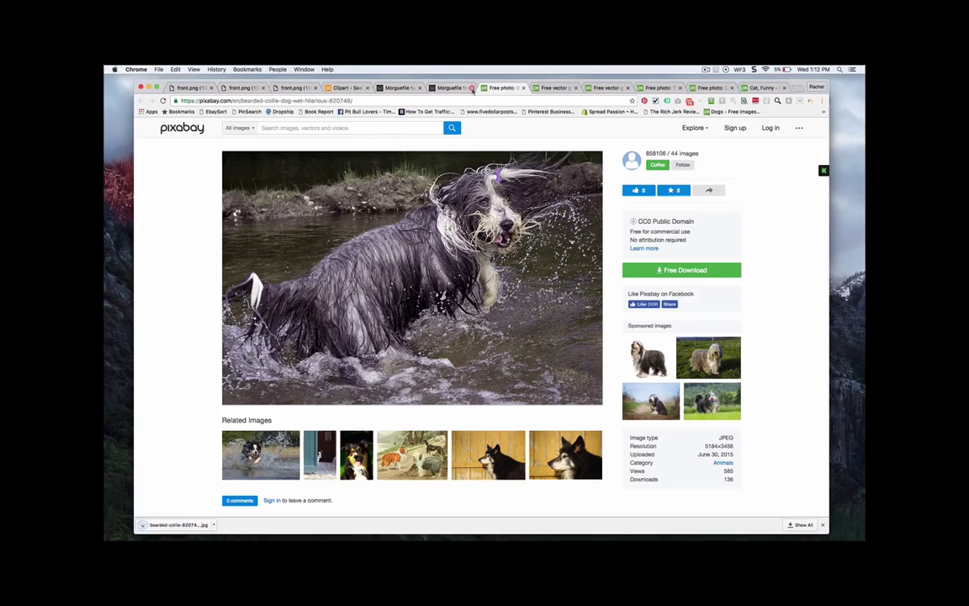
Start a Poster campaign on gearbubble.com and reach the design step without uploading a file.
{"action": "left_click", "coordinate": [472, 98]}
{"action": "type", "text": "gearbubble.com"}
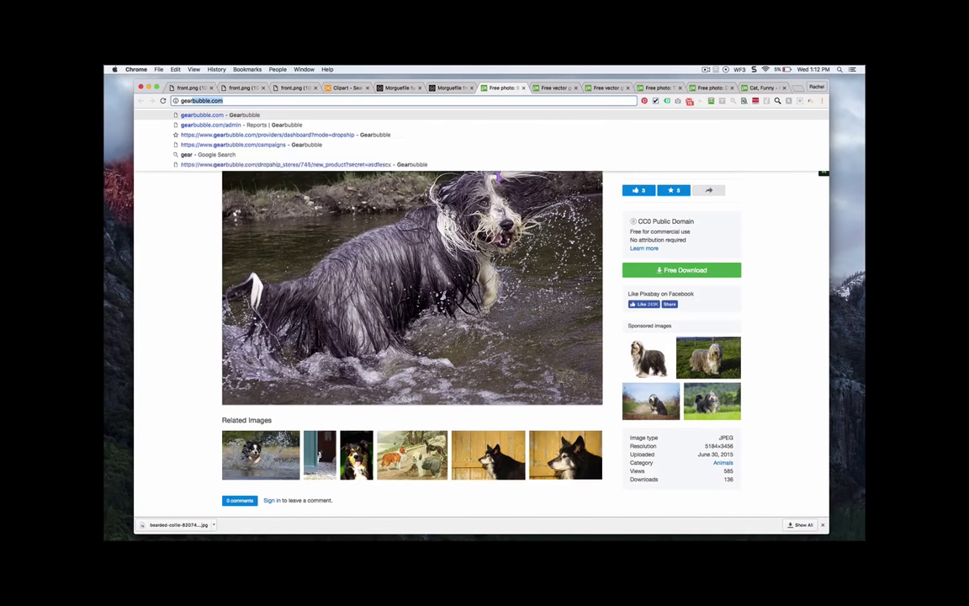
{"action": "key", "text": "Return"}
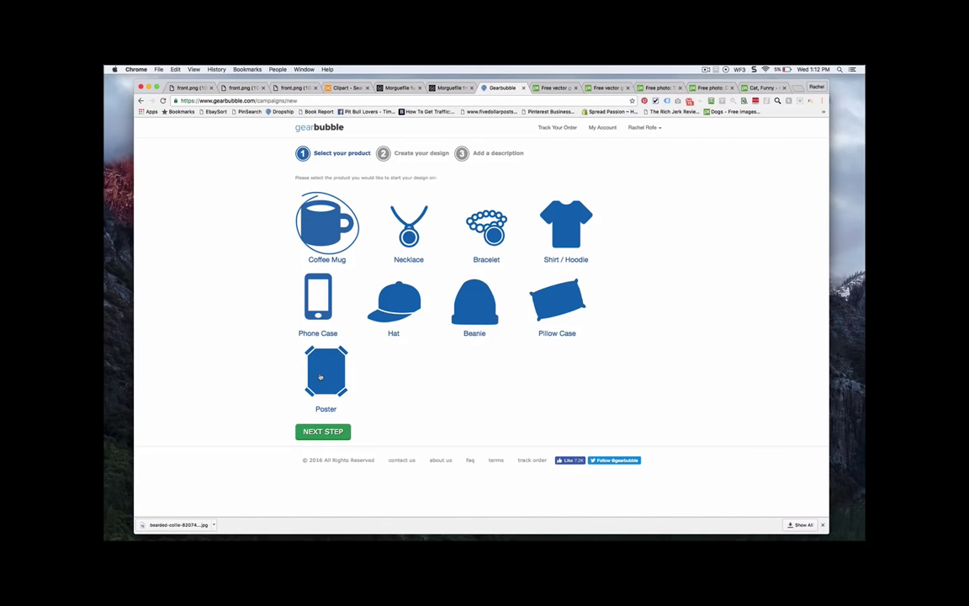
{"action": "left_click", "coordinate": [288, 340]}
{"action": "left_click", "coordinate": [328, 437]}
{"action": "left_click", "coordinate": [322, 179]}
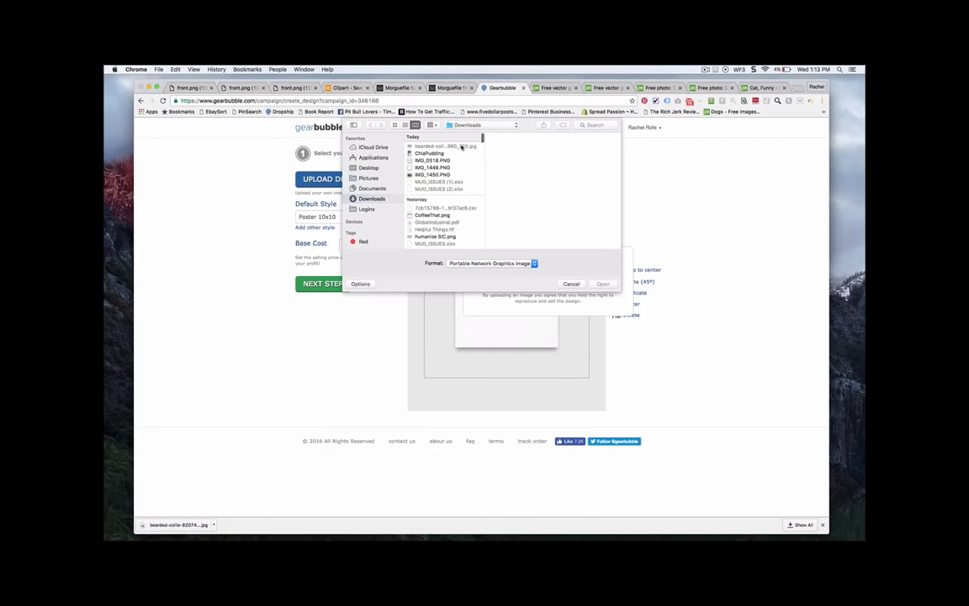
{"action": "left_click", "coordinate": [571, 284]}
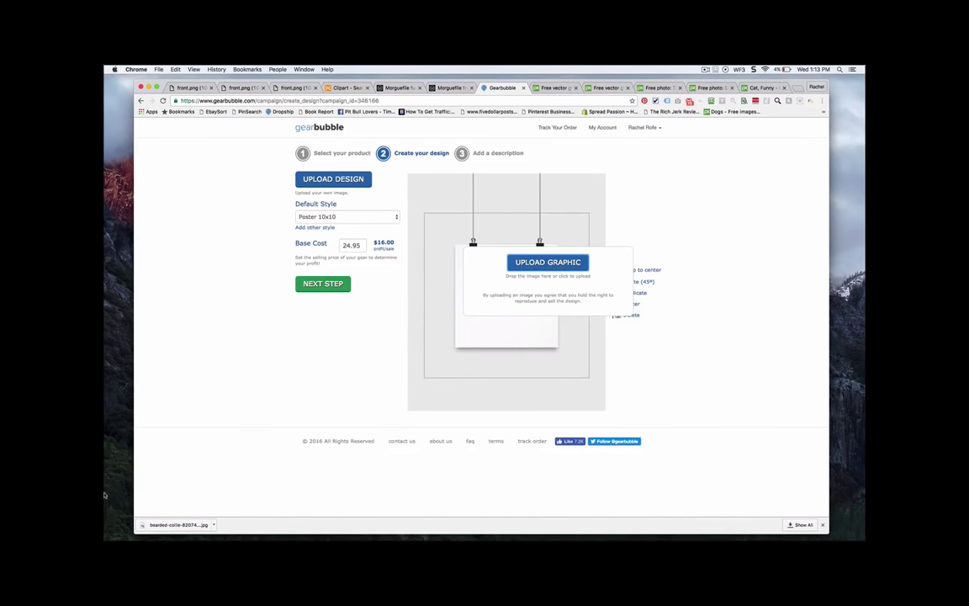
Open the downloaded bearded collie jpg in Snagit.
{"action": "key", "text": "super+Tab"}
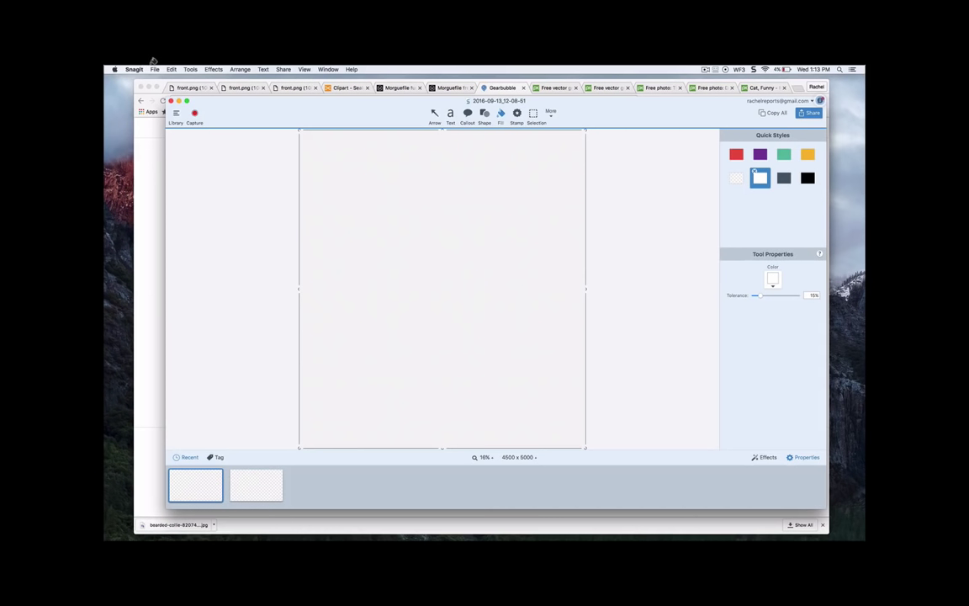
{"action": "left_click", "coordinate": [171, 69]}
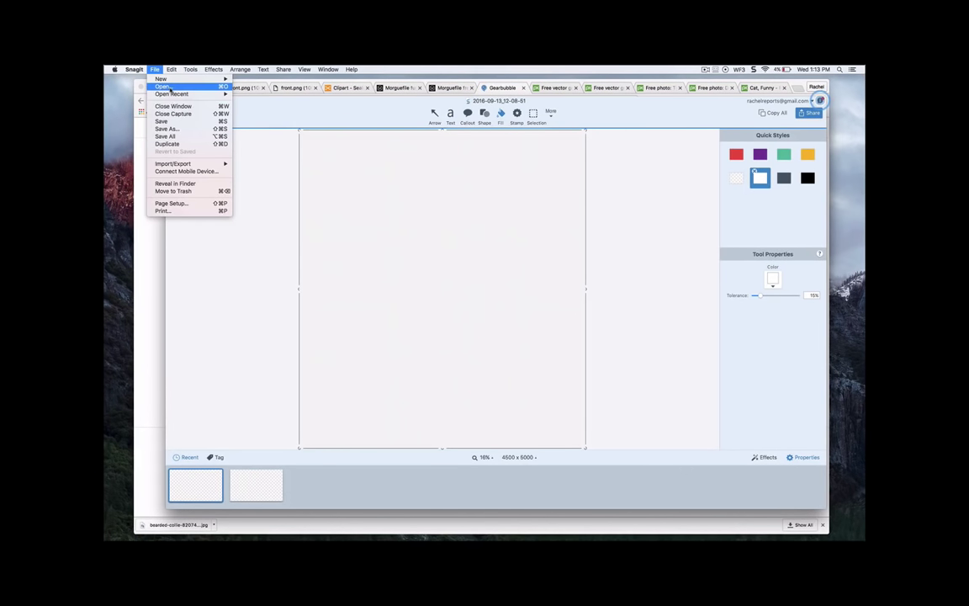
{"action": "left_click", "coordinate": [172, 106]}
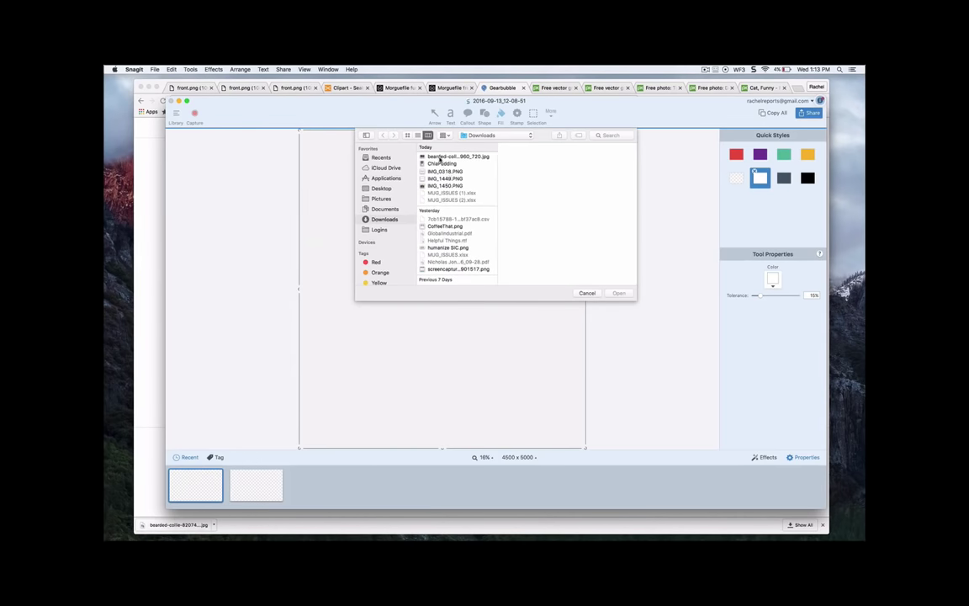
{"action": "left_click", "coordinate": [444, 156]}
{"action": "double_click", "coordinate": [443, 157]}
Save a new copy of the collie photo with a chosen file format.
{"action": "key", "text": "super+s"}
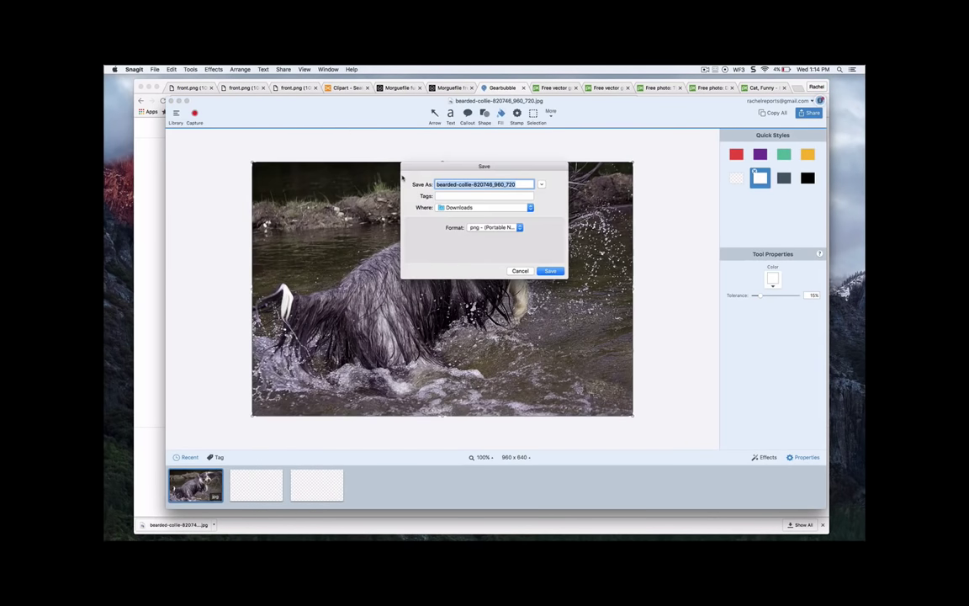
{"action": "left_click", "coordinate": [496, 227]}
{"action": "left_click", "coordinate": [495, 233]}
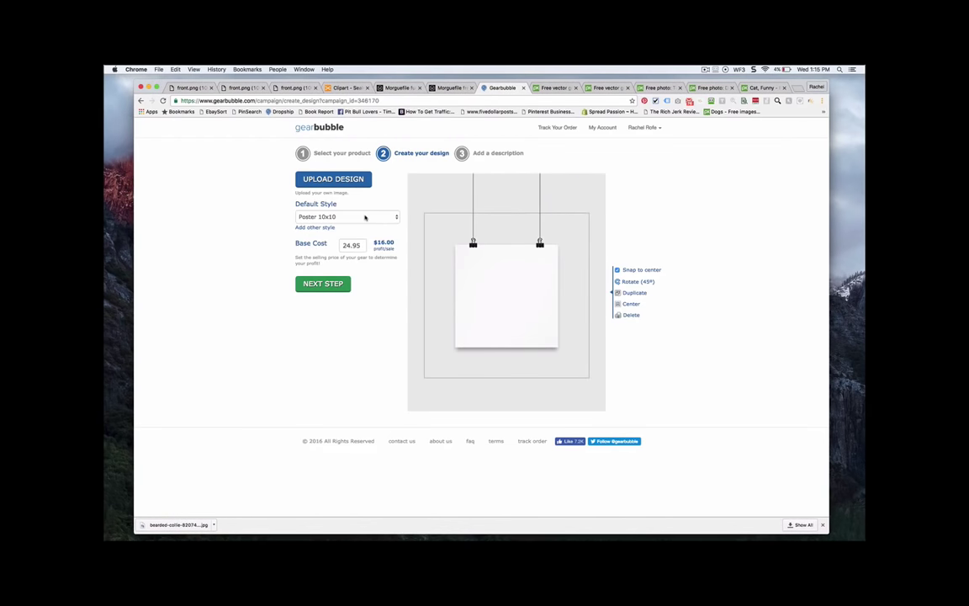
Make Poster 16x16 the default style and upload the collie photo, enlarged to fill it.
{"action": "left_click", "coordinate": [365, 218]}
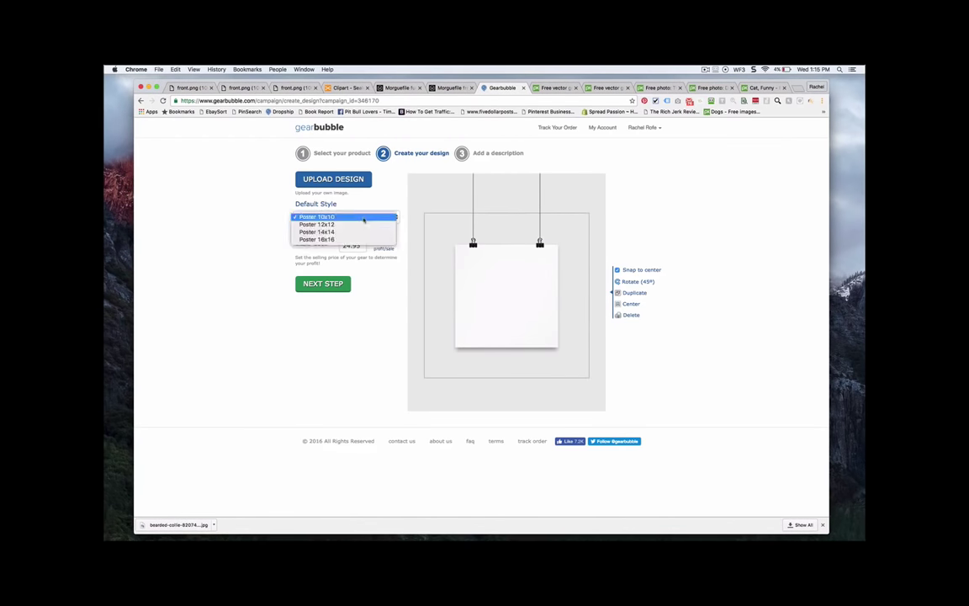
{"action": "left_click", "coordinate": [364, 226]}
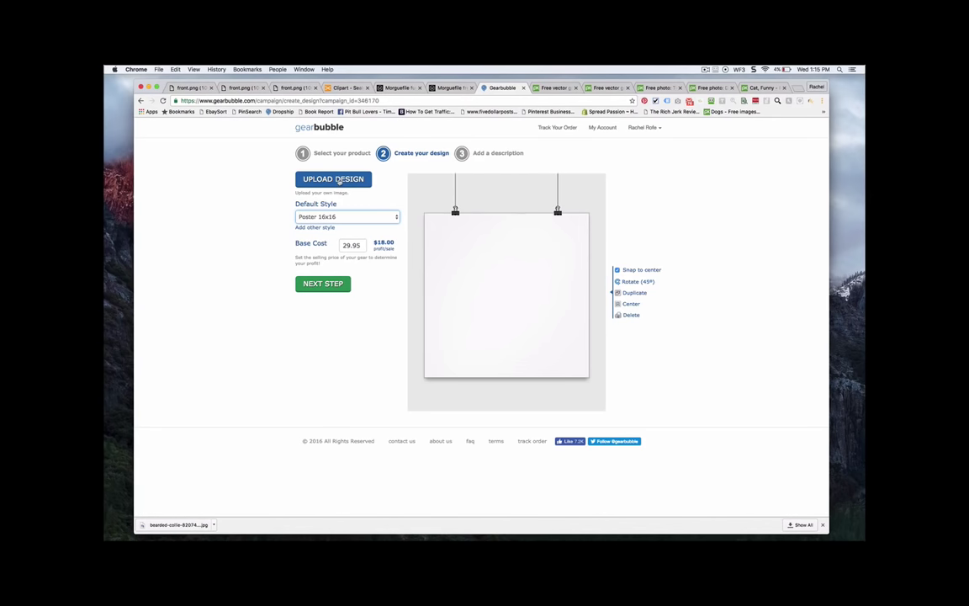
{"action": "left_click", "coordinate": [339, 180]}
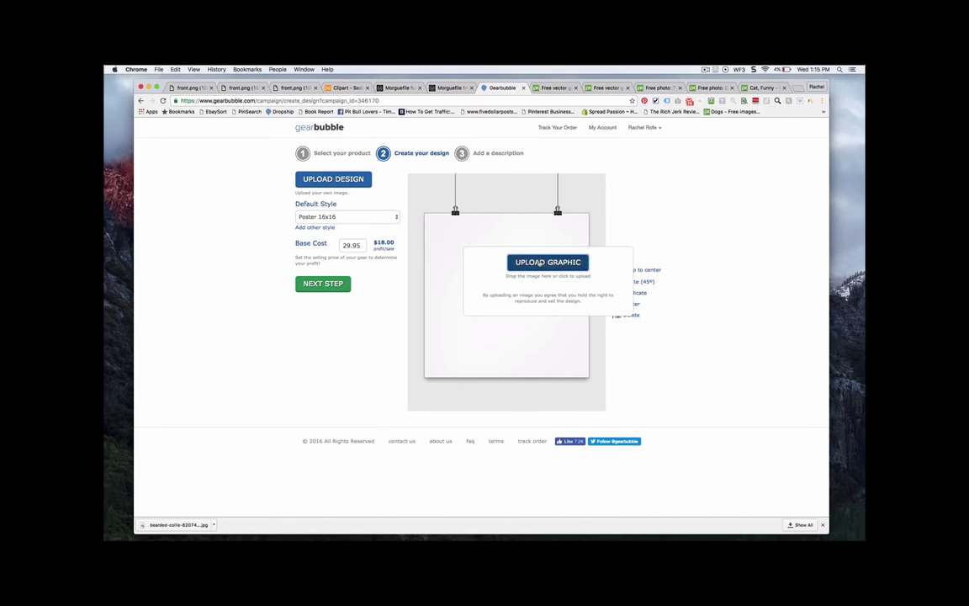
{"action": "left_click", "coordinate": [541, 262]}
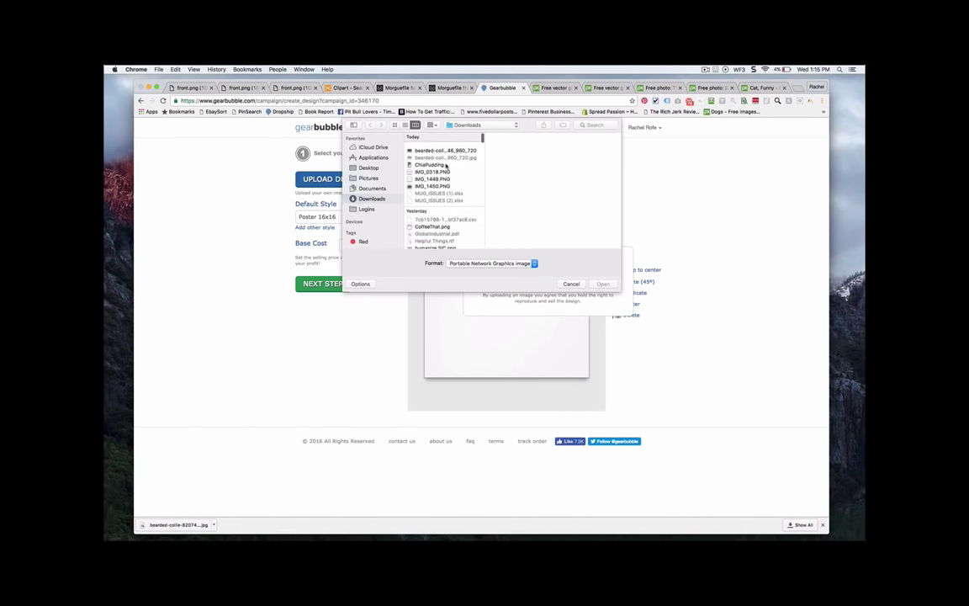
{"action": "double_click", "coordinate": [442, 147]}
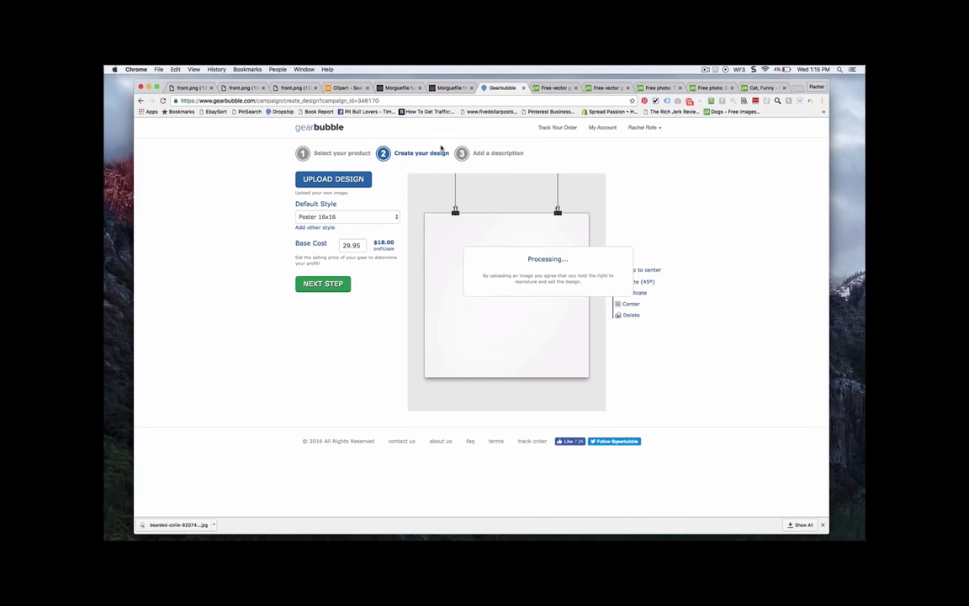
{"action": "left_click_drag", "start_coordinate": [505, 313], "coordinate": [507, 377]}
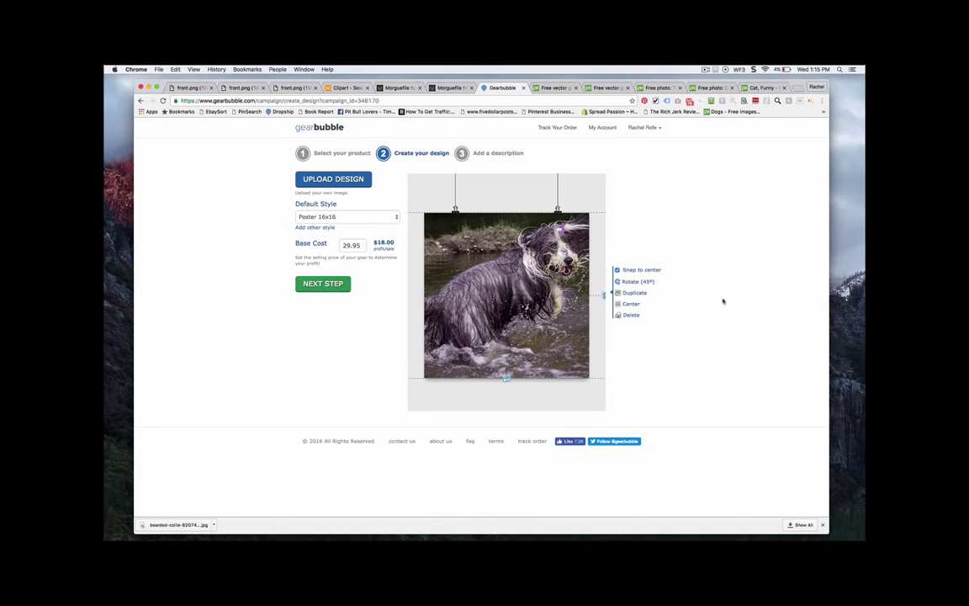
{"action": "left_click", "coordinate": [553, 405]}
Add Poster 14x14, 12x12 and 10x10 styles and proceed to the description step.
{"action": "left_click", "coordinate": [318, 227]}
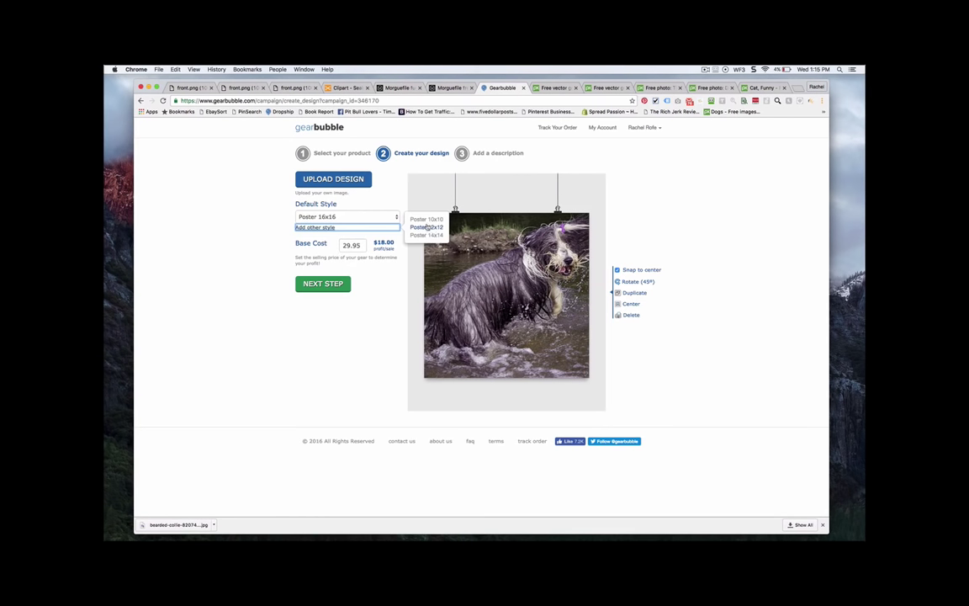
{"action": "key", "text": "Down"}
{"action": "key", "text": "Down"}
{"action": "key", "text": "Down"}
{"action": "key", "text": "Return"}
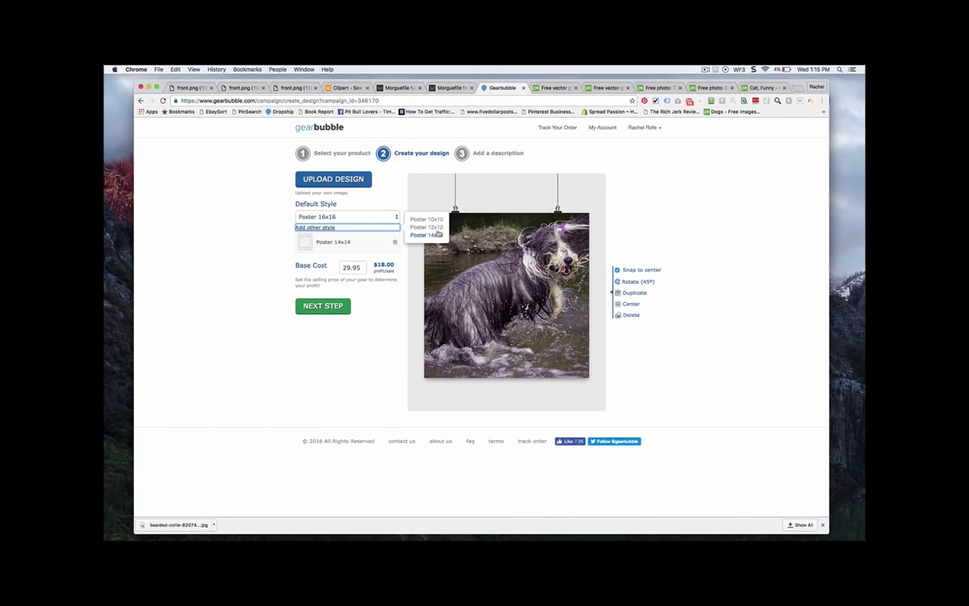
{"action": "key", "text": "Down"}
{"action": "key", "text": "Down"}
{"action": "key", "text": "Return"}
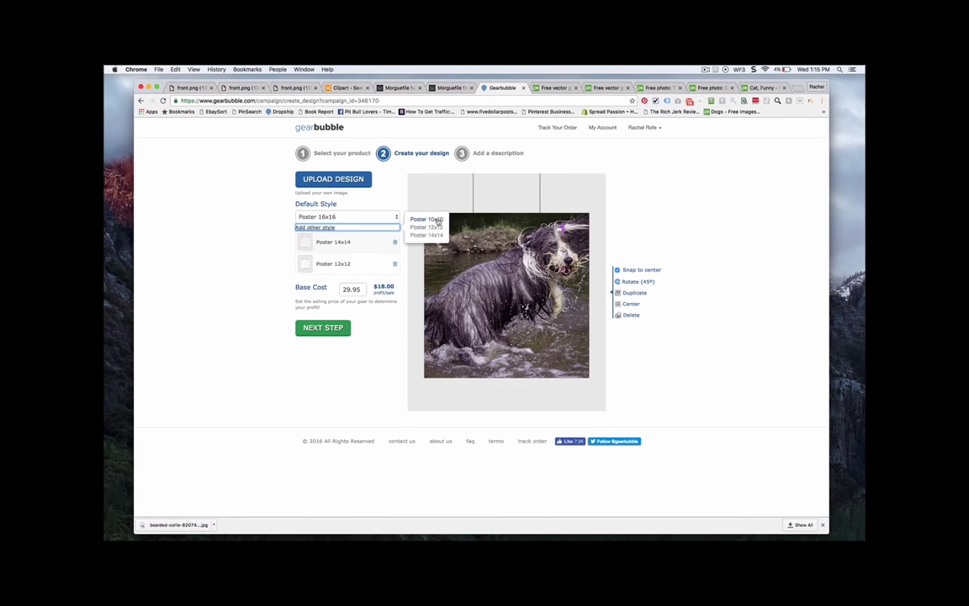
{"action": "key", "text": "Down"}
{"action": "key", "text": "Return"}
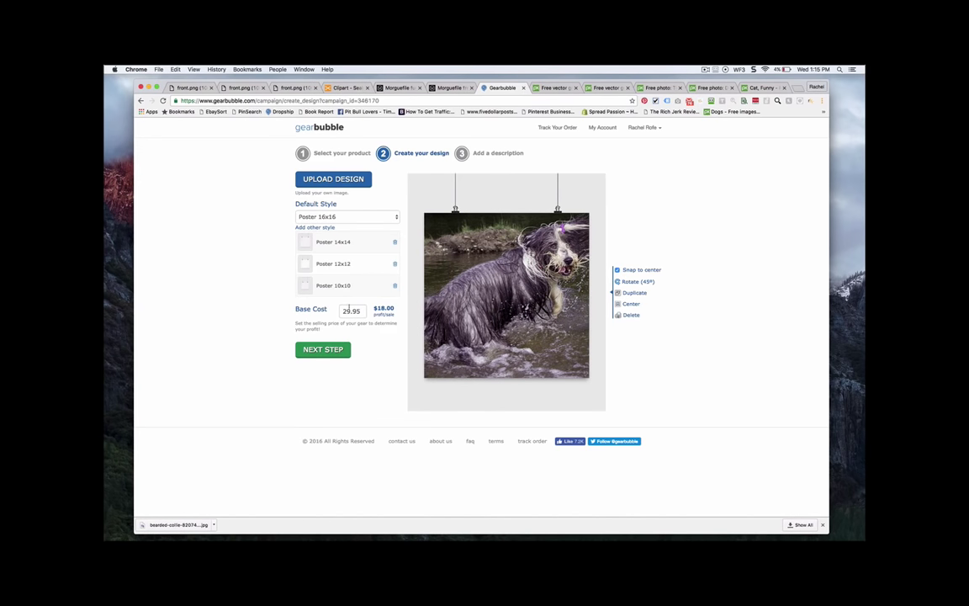
{"action": "key", "text": "Return"}
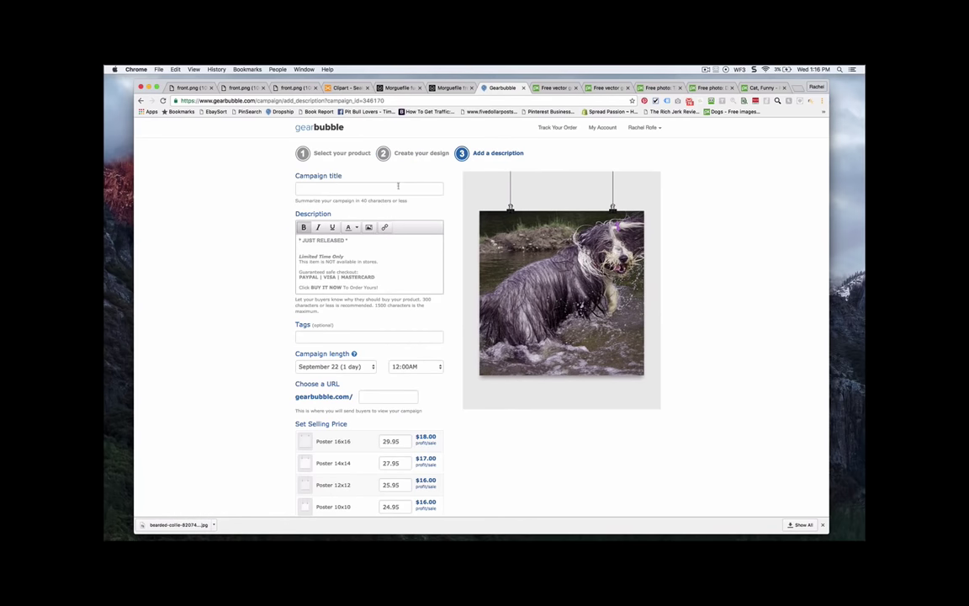
Scroll over the collie poster campaign's description form.
{"action": "scroll", "coordinate": [529, 417], "scroll_direction": "down", "scroll_amount": 3}
{"action": "scroll", "coordinate": [530, 417], "scroll_direction": "up", "scroll_amount": 3}
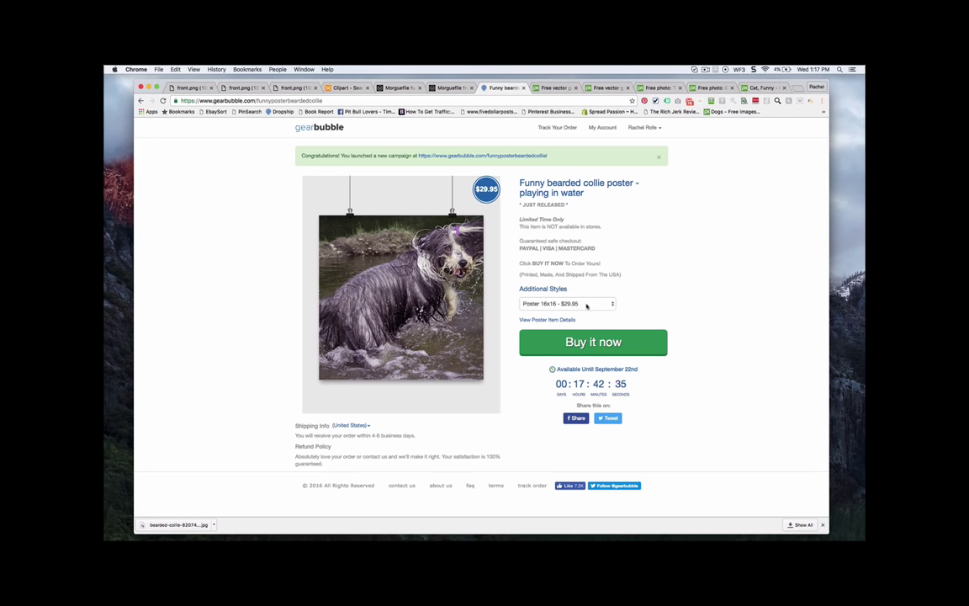
{"action": "left_click", "coordinate": [585, 306]}
{"action": "left_click", "coordinate": [581, 294]}
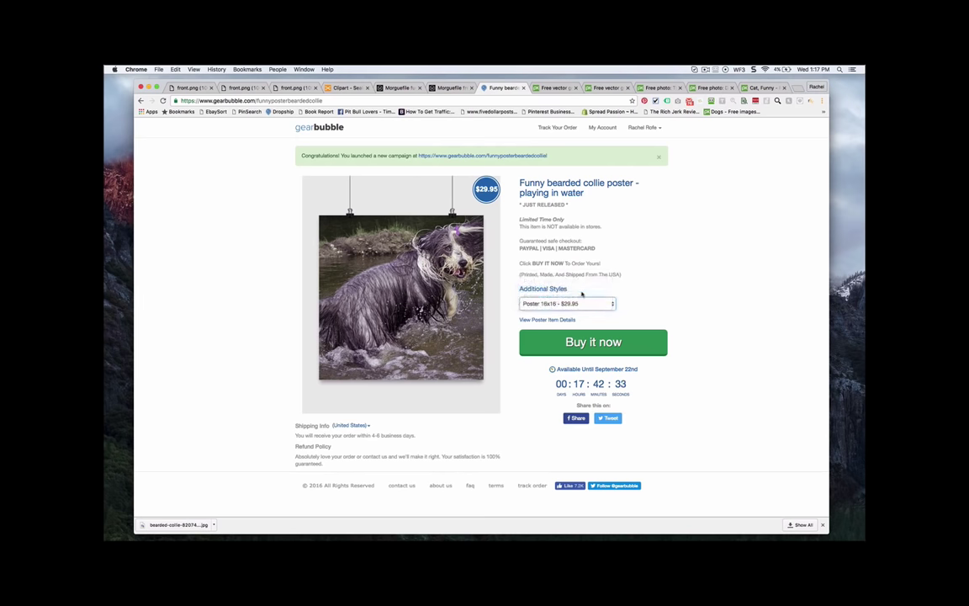